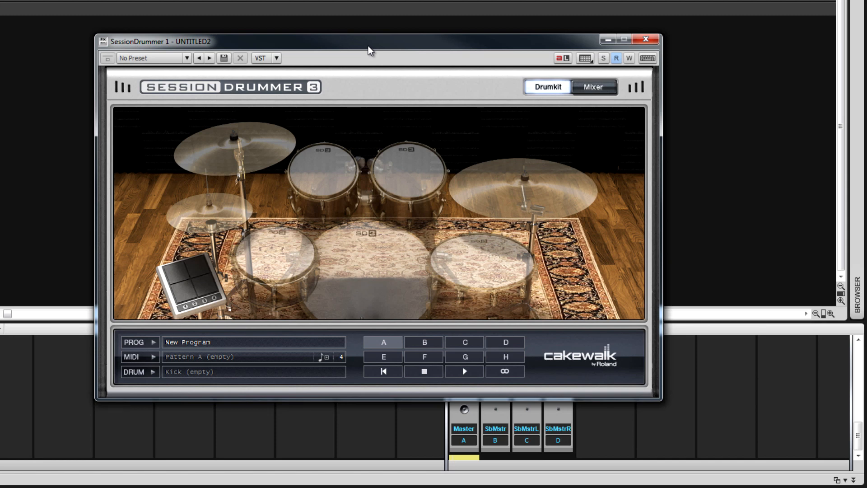
{"action": "left_click", "coordinate": [597, 88]}
{"action": "left_click", "coordinate": [551, 88]}
{"action": "left_click", "coordinate": [148, 370]}
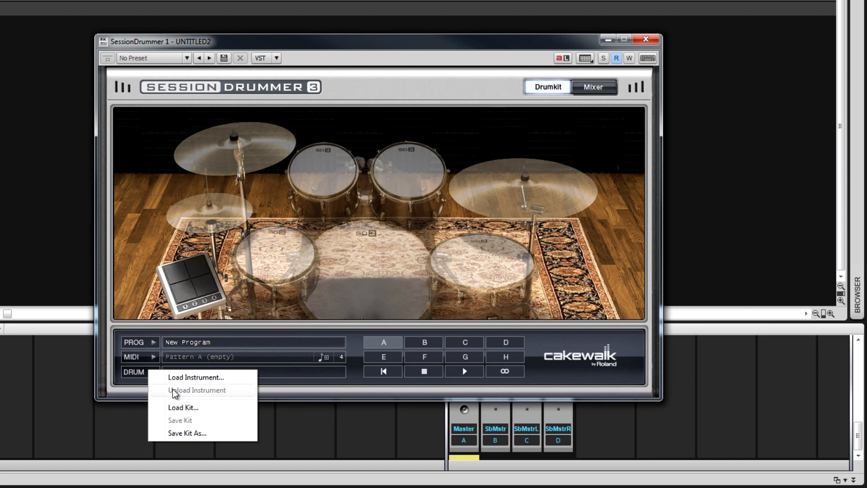
{"action": "left_click", "coordinate": [145, 341]}
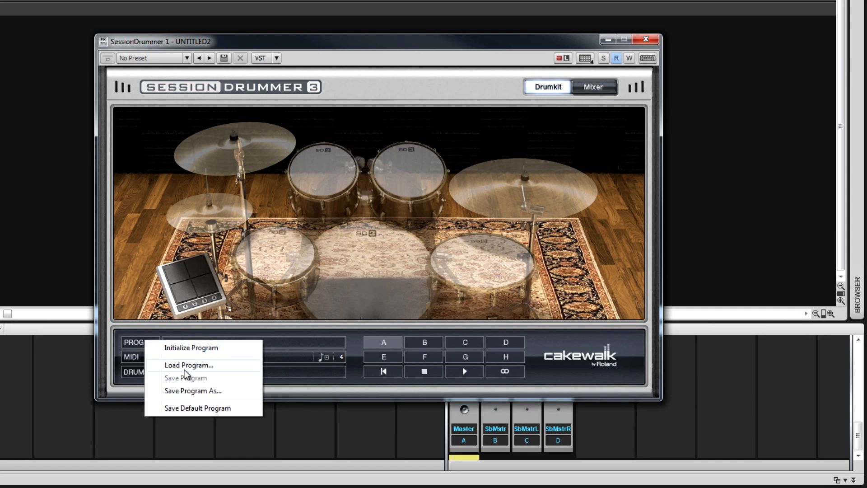
{"action": "left_click", "coordinate": [134, 357]}
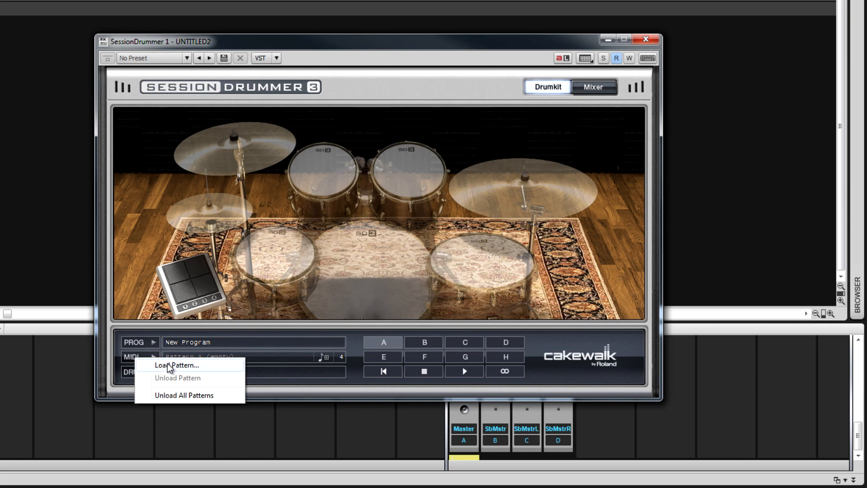
{"action": "left_click", "coordinate": [133, 373]}
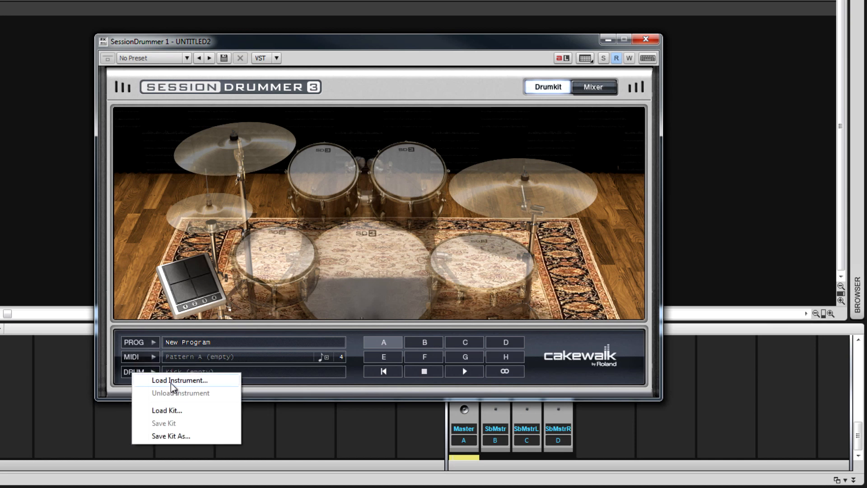
Load the program SmartLoops_GroovyKit_Brushes.prog from the Acoustic programs folder
{"action": "left_click", "coordinate": [152, 342]}
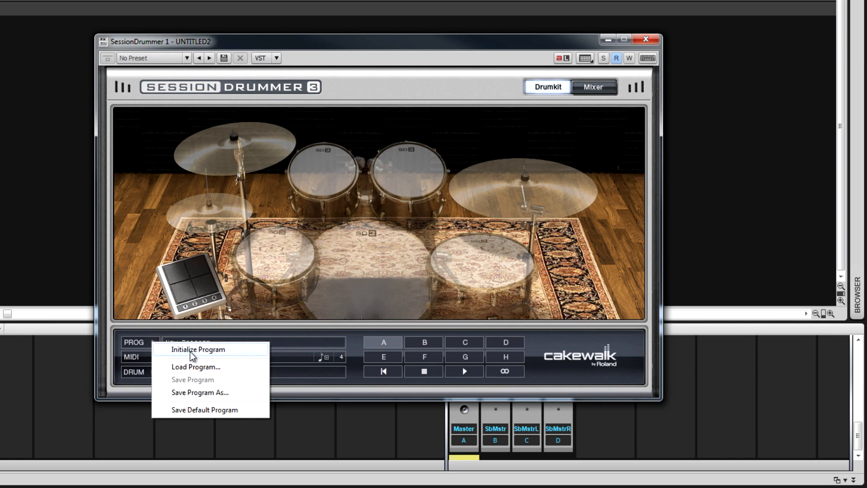
{"action": "left_click", "coordinate": [193, 367]}
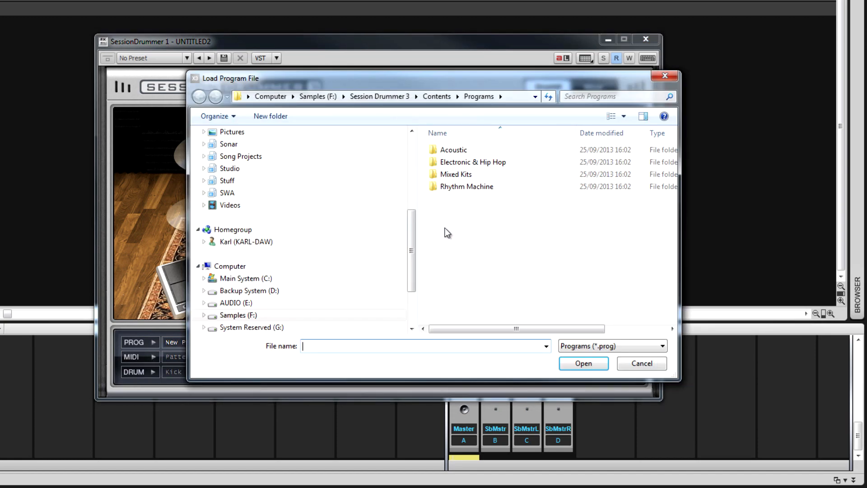
{"action": "double_click", "coordinate": [447, 149]}
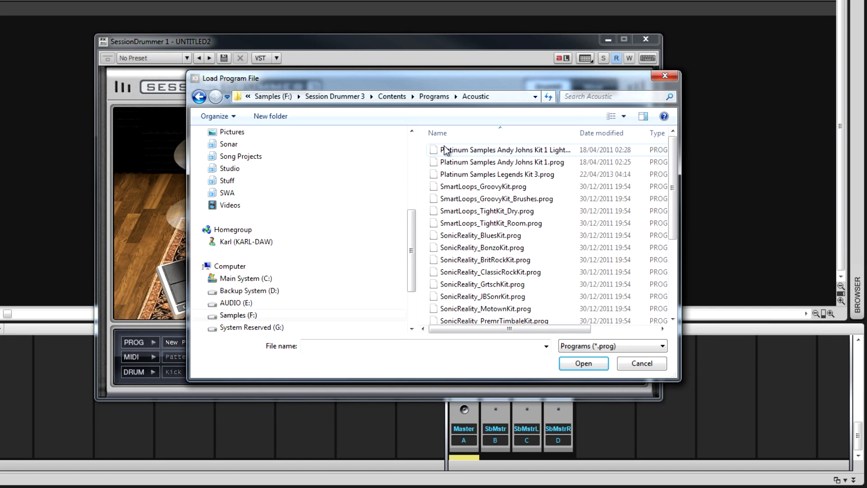
{"action": "left_click", "coordinate": [462, 202]}
{"action": "double_click", "coordinate": [461, 201]}
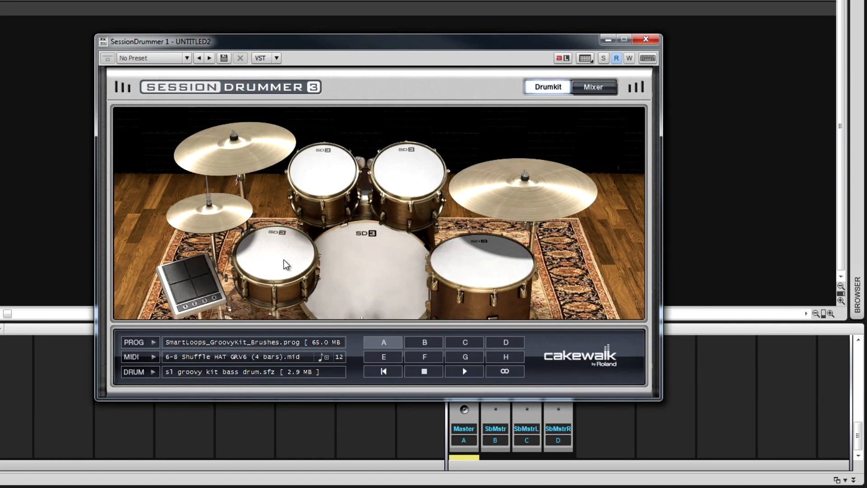
Examine the instrument and note options of the snare and percussion pads, and audition the snare and kick
{"action": "right_click", "coordinate": [284, 260]}
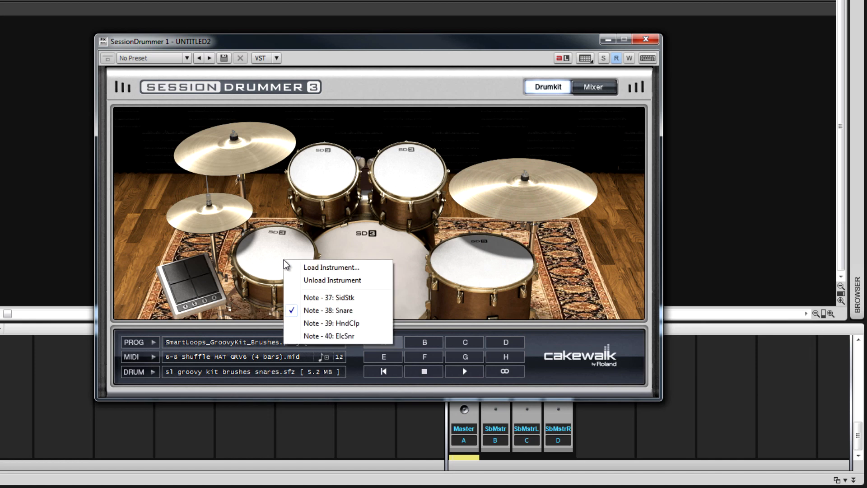
{"action": "right_click", "coordinate": [197, 268]}
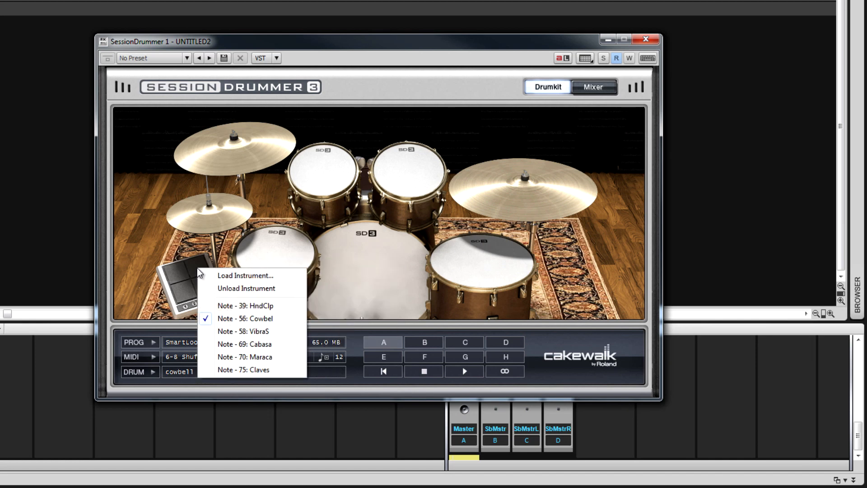
{"action": "right_click", "coordinate": [183, 295]}
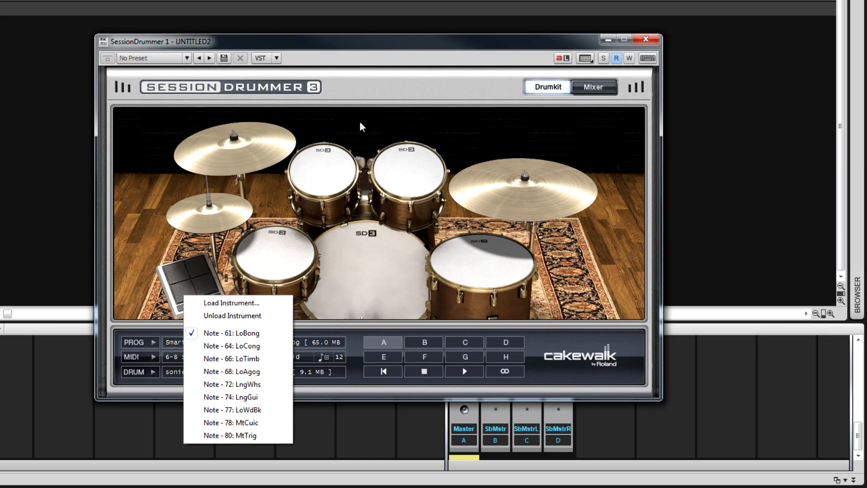
{"action": "left_click", "coordinate": [364, 95]}
{"action": "left_click", "coordinate": [272, 256]}
{"action": "left_click", "coordinate": [357, 264]}
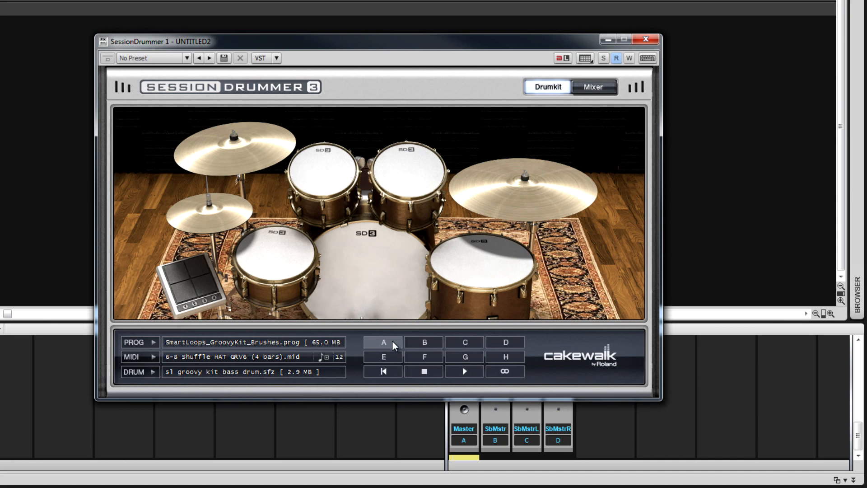
Select pattern B with looping turned on, and play it briefly before stopping playback
{"action": "right_click", "coordinate": [427, 346]}
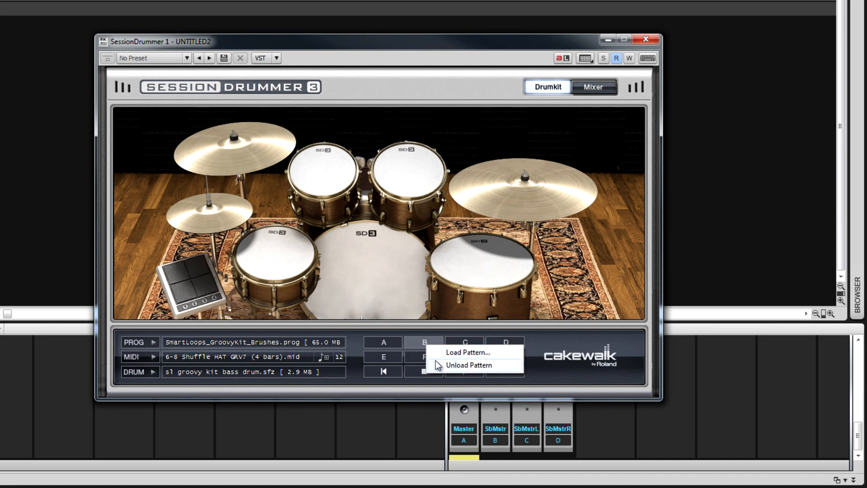
{"action": "left_click", "coordinate": [416, 368]}
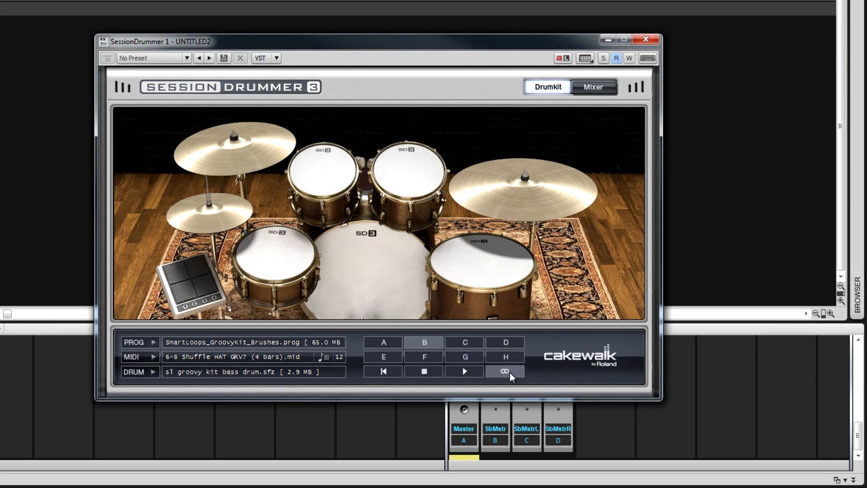
{"action": "left_click", "coordinate": [465, 372]}
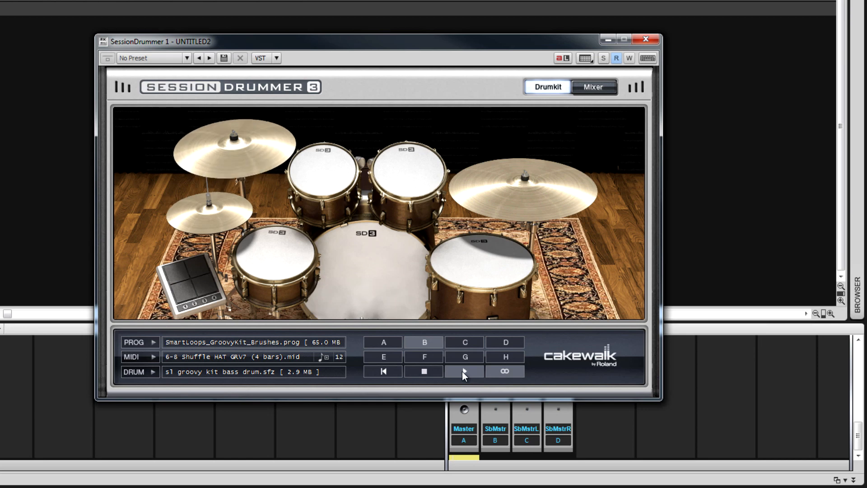
{"action": "left_click", "coordinate": [425, 371]}
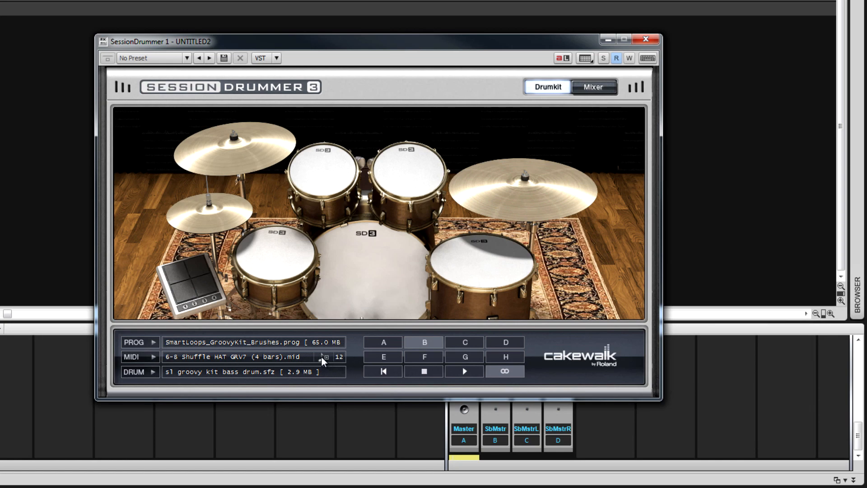
Place the pattern B MIDI clip at measure 1 of the SessionDrummer track
{"action": "left_click_drag", "start_coordinate": [321, 356], "coordinate": [40, 5]}
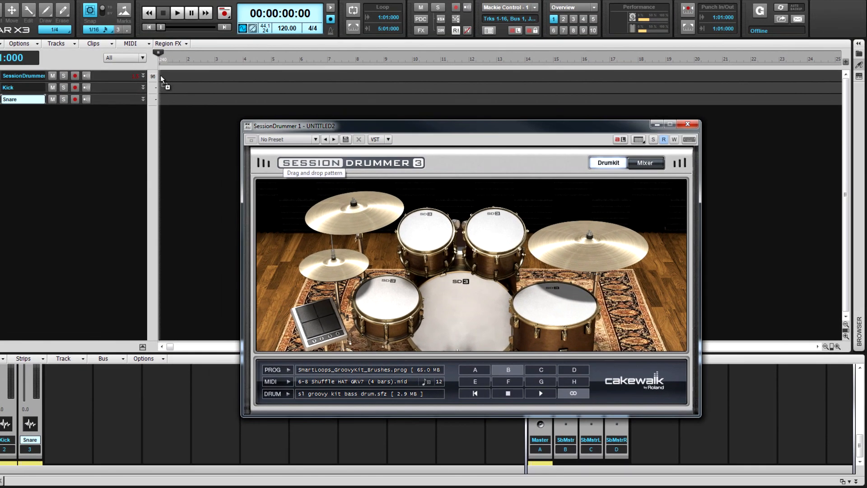
{"action": "left_click_drag", "start_coordinate": [161, 75], "coordinate": [161, 75]}
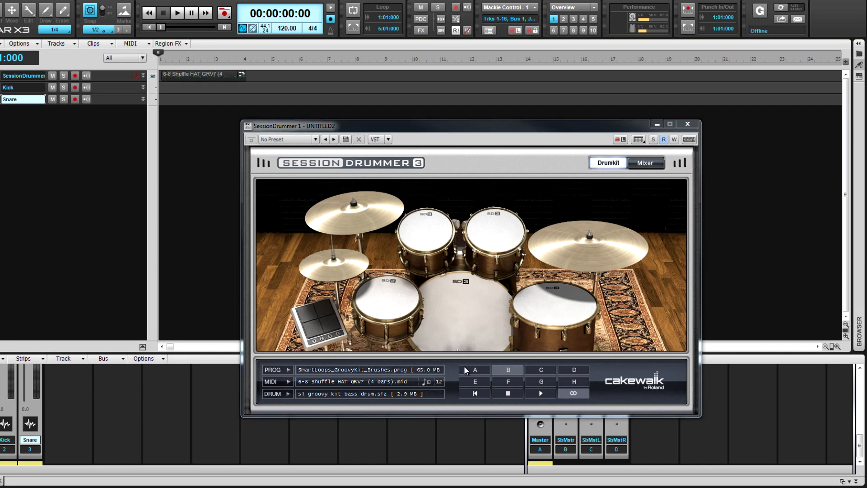
Select pattern A in the drum machine and extend the shuffle clip on the SessionDrummer track to measure 10
{"action": "left_click", "coordinate": [476, 371]}
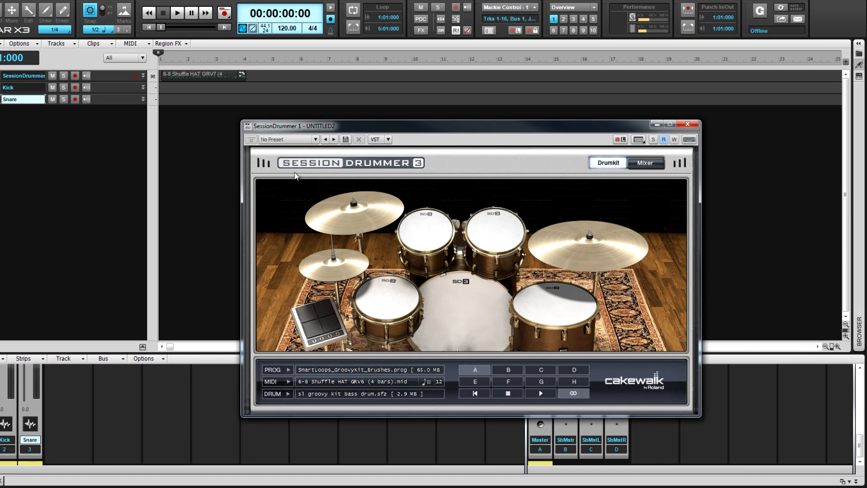
{"action": "left_click_drag", "start_coordinate": [243, 75], "coordinate": [415, 75]}
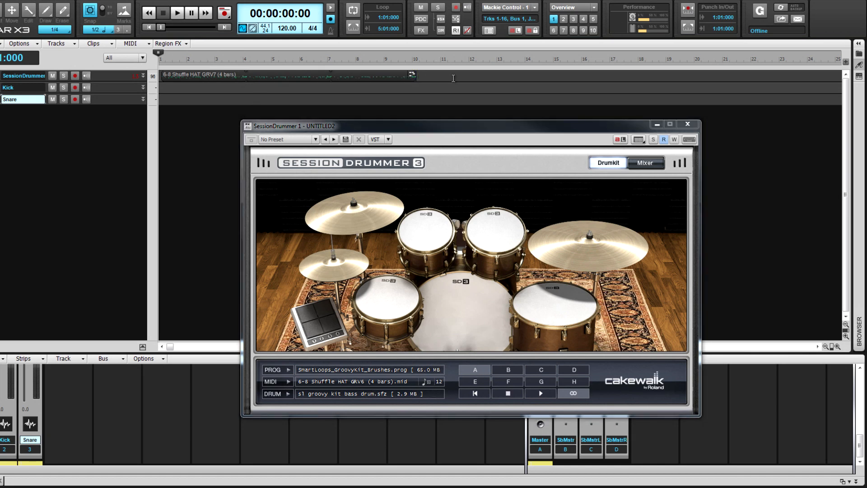
Show the drum mixer, audition the snare and kick, and examine the snare's instrument and note options
{"action": "left_click", "coordinate": [645, 164]}
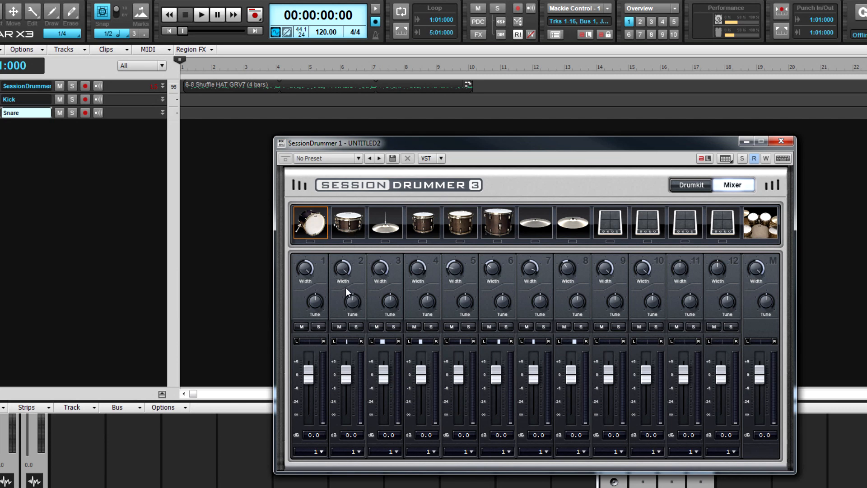
{"action": "left_click", "coordinate": [348, 220]}
{"action": "left_click", "coordinate": [347, 229]}
{"action": "left_click", "coordinate": [311, 232]}
{"action": "left_click", "coordinate": [314, 213]}
{"action": "right_click", "coordinate": [341, 230]}
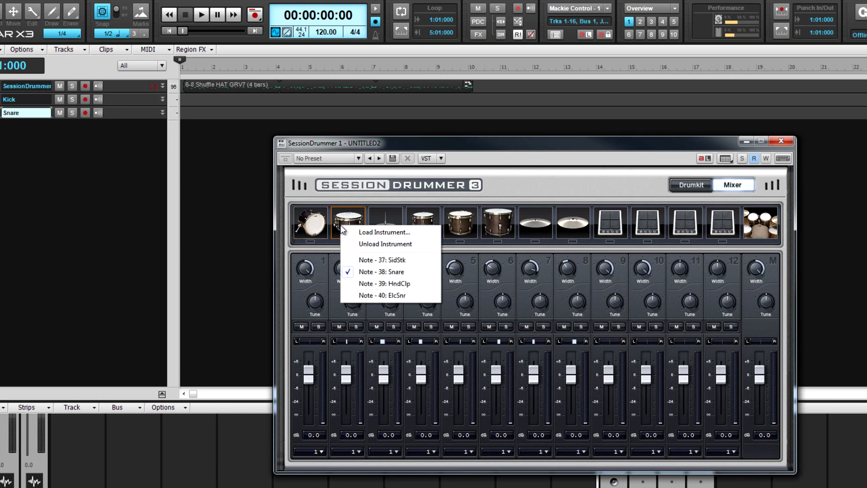
{"action": "left_click", "coordinate": [332, 301]}
Try a different stereo width on the snare channel and reset it to 100%
{"action": "left_click_drag", "start_coordinate": [343, 270], "coordinate": [345, 299]}
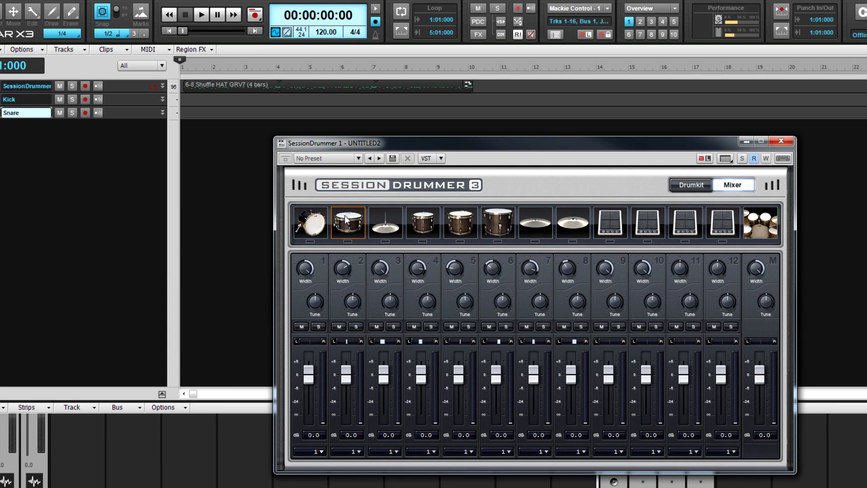
{"action": "double_click", "coordinate": [343, 269]}
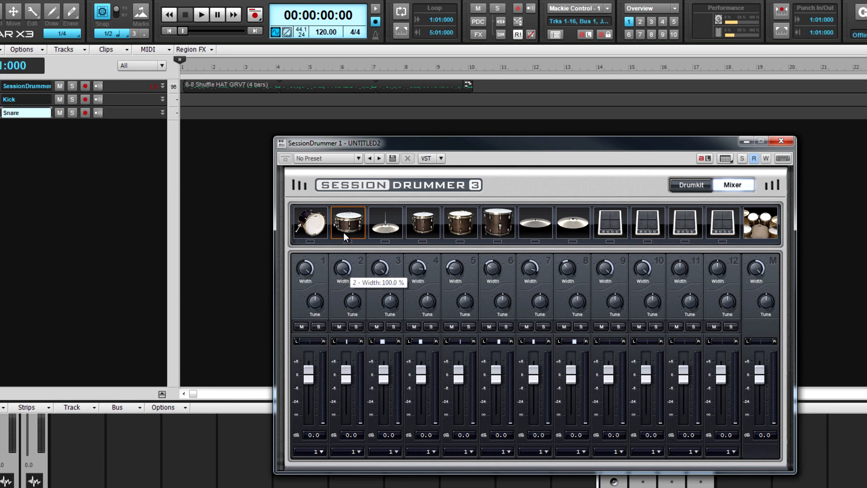
Adjust the snare channel's pan and tuning, and audition the snare
{"action": "mouse_move", "coordinate": [348, 341]}
{"action": "left_mouse_down"}
{"action": "mouse_move", "coordinate": [329, 346]}
{"action": "mouse_move", "coordinate": [361, 338]}
{"action": "mouse_move", "coordinate": [352, 343]}
{"action": "left_mouse_up"}
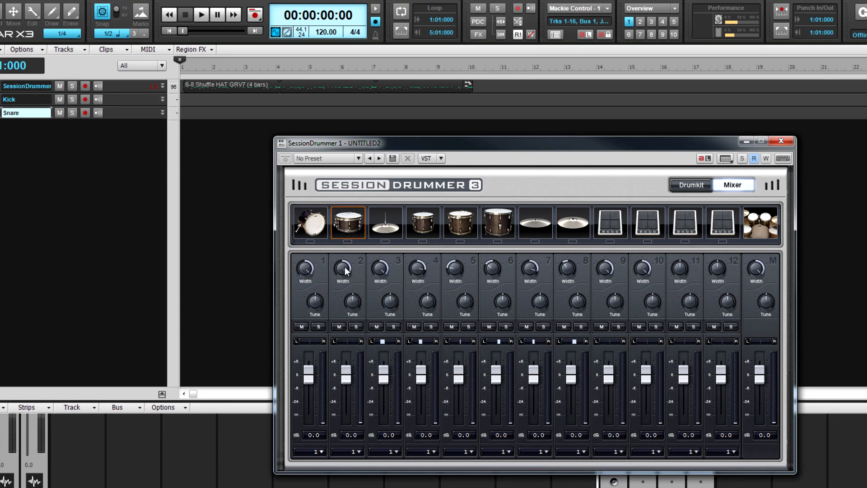
{"action": "left_click_drag", "start_coordinate": [354, 304], "coordinate": [352, 290]}
{"action": "left_click", "coordinate": [350, 227]}
Try a higher volume on the snare channel and reset it to 0.0 dB
{"action": "left_click_drag", "start_coordinate": [348, 373], "coordinate": [347, 349]}
{"action": "double_click", "coordinate": [347, 372]}
Route the snare channel of the drum mixer to output 2
{"action": "left_click", "coordinate": [359, 451]}
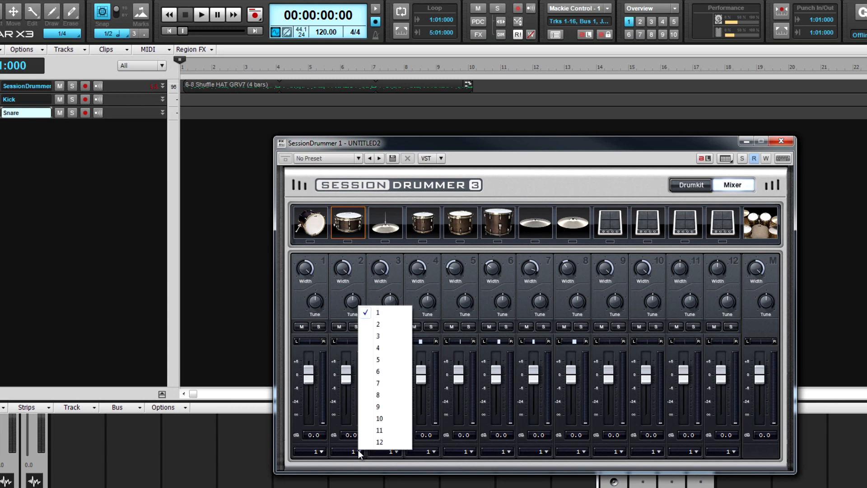
{"action": "left_click", "coordinate": [381, 325]}
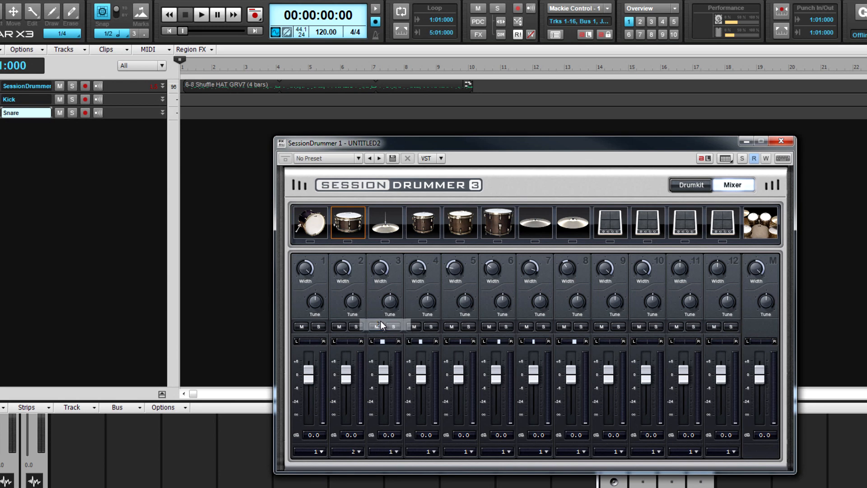
Expand the Snare track and set its input to SessionDrummer 1 Out/SessionDrummer 2 Out: Stereo
{"action": "left_click", "coordinate": [163, 116]}
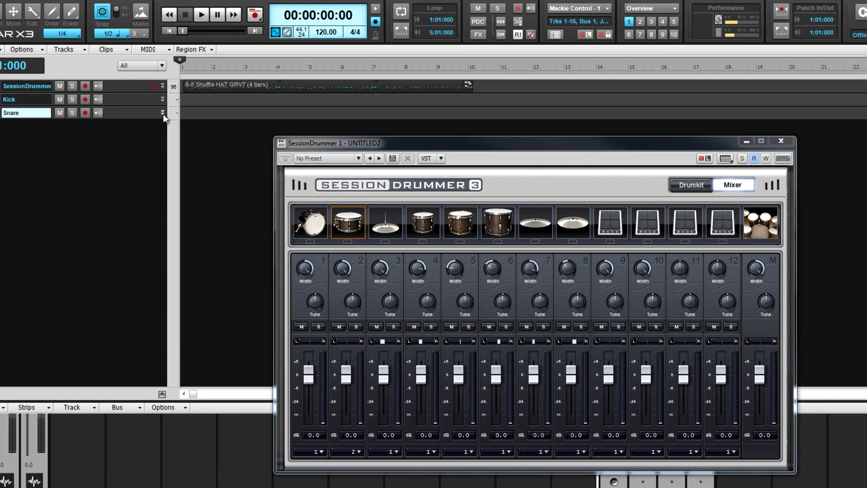
{"action": "left_click", "coordinate": [163, 113]}
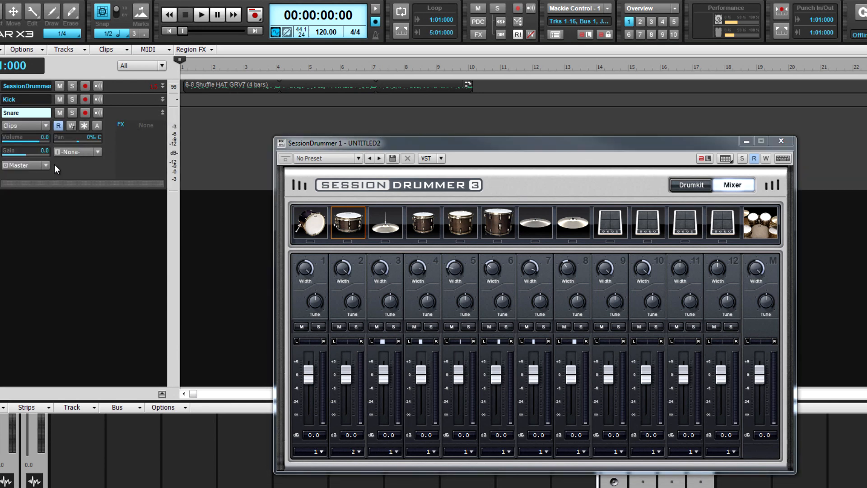
{"action": "left_click", "coordinate": [91, 154]}
{"action": "mouse_move", "coordinate": [146, 206]}
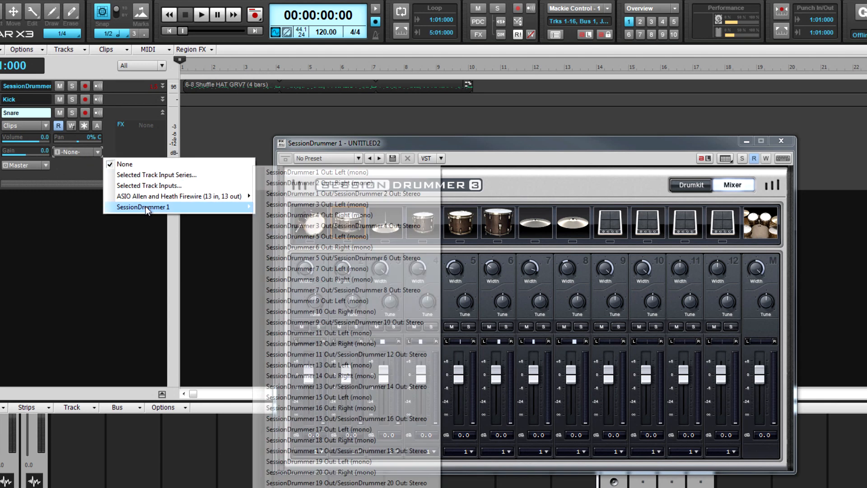
{"action": "left_click", "coordinate": [291, 193]}
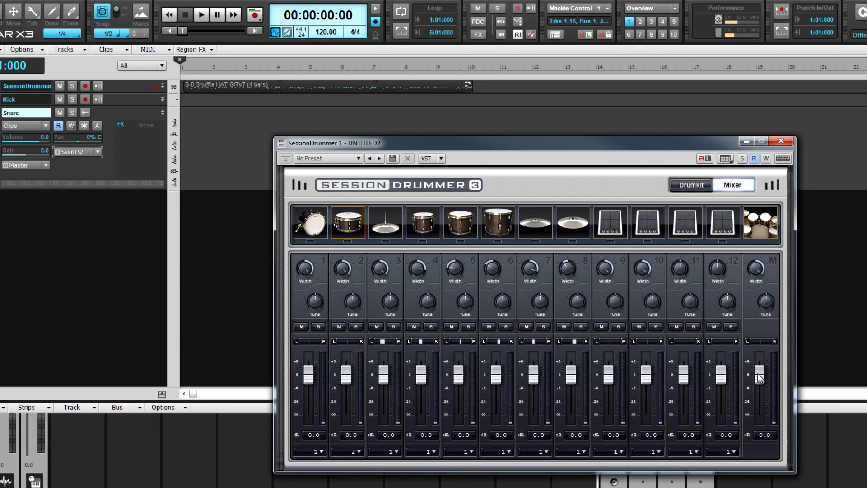
Set the drum mixer's master volume to -1.0 dB
{"action": "mouse_move", "coordinate": [760, 383]}
{"action": "left_mouse_down"}
{"action": "mouse_move", "coordinate": [760, 391]}
{"action": "mouse_move", "coordinate": [759, 368]}
{"action": "left_mouse_up"}
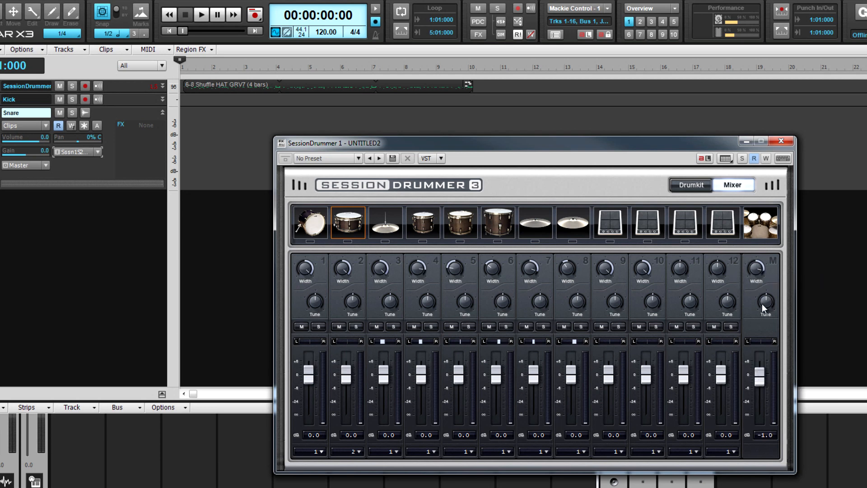